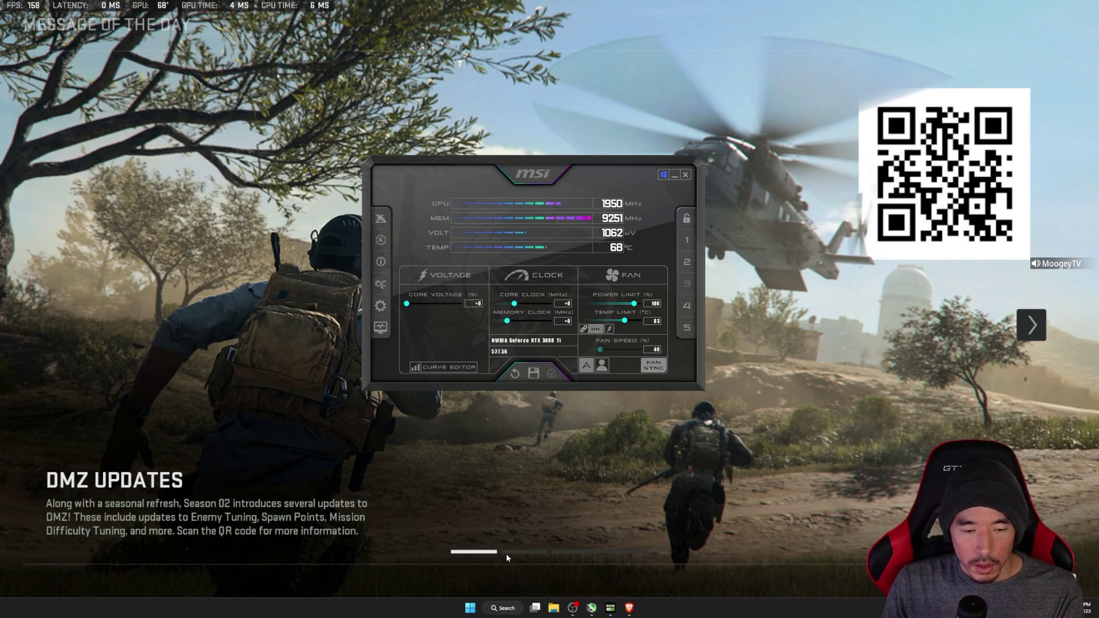
Step: Launch 3DMark, dismiss the Steam update dialog, quit the game, and park Afterburner top-left
{"action": "key", "text": "super+d"}
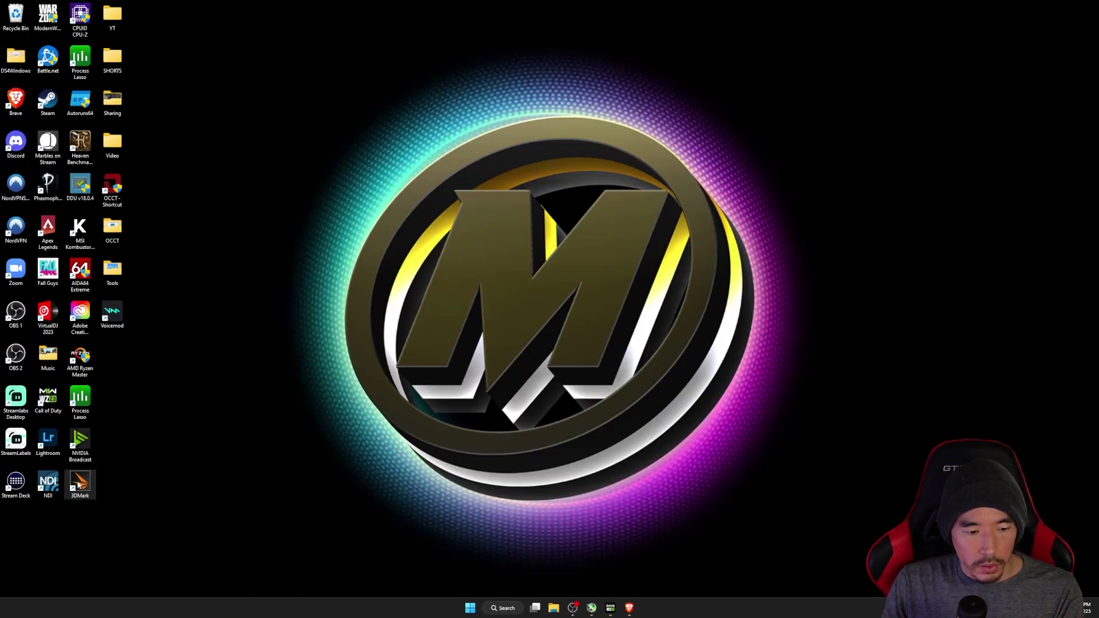
{"action": "left_click", "coordinate": [81, 482]}
{"action": "key", "text": "super+d"}
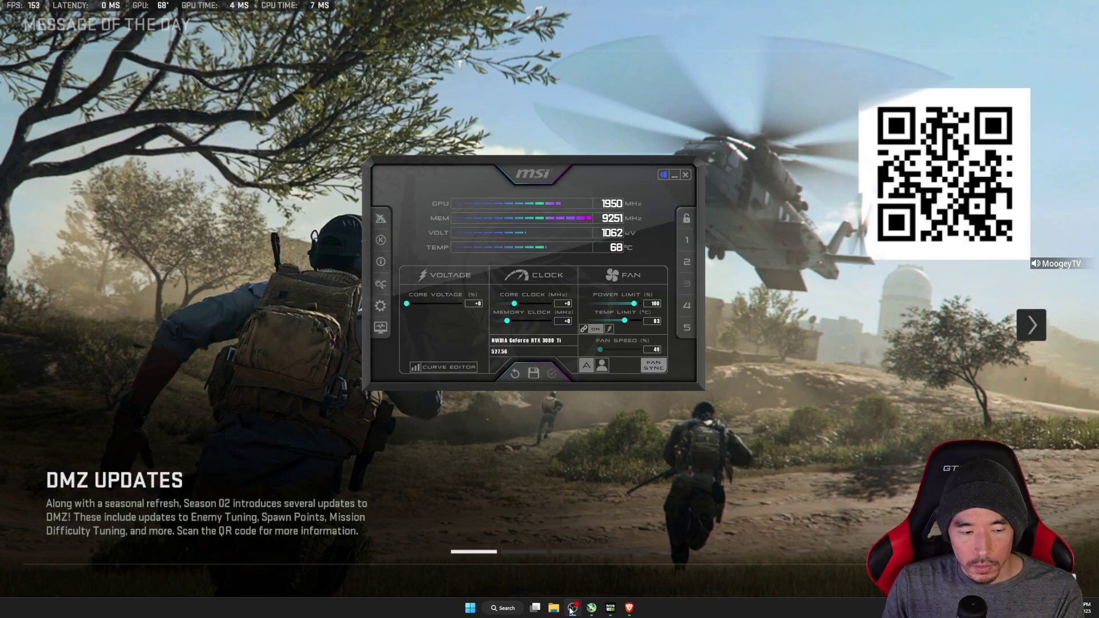
{"action": "left_click", "coordinate": [614, 327]}
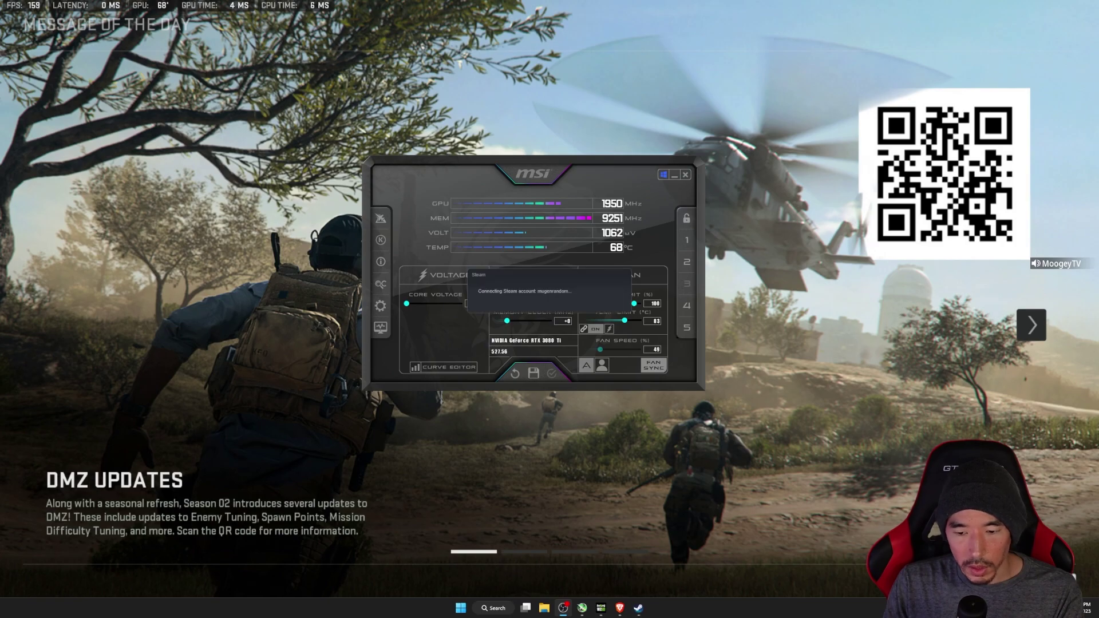
{"action": "key", "text": "Escape"}
{"action": "key", "text": "Escape"}
{"action": "key", "text": "Escape"}
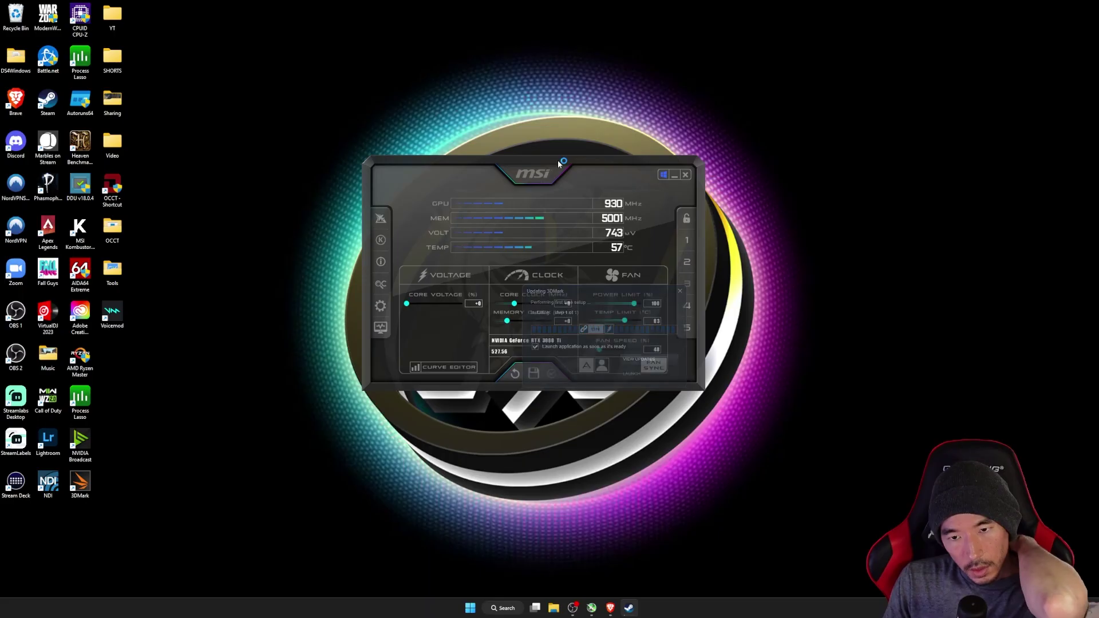
{"action": "left_click_drag", "start_coordinate": [558, 164], "coordinate": [206, 13]}
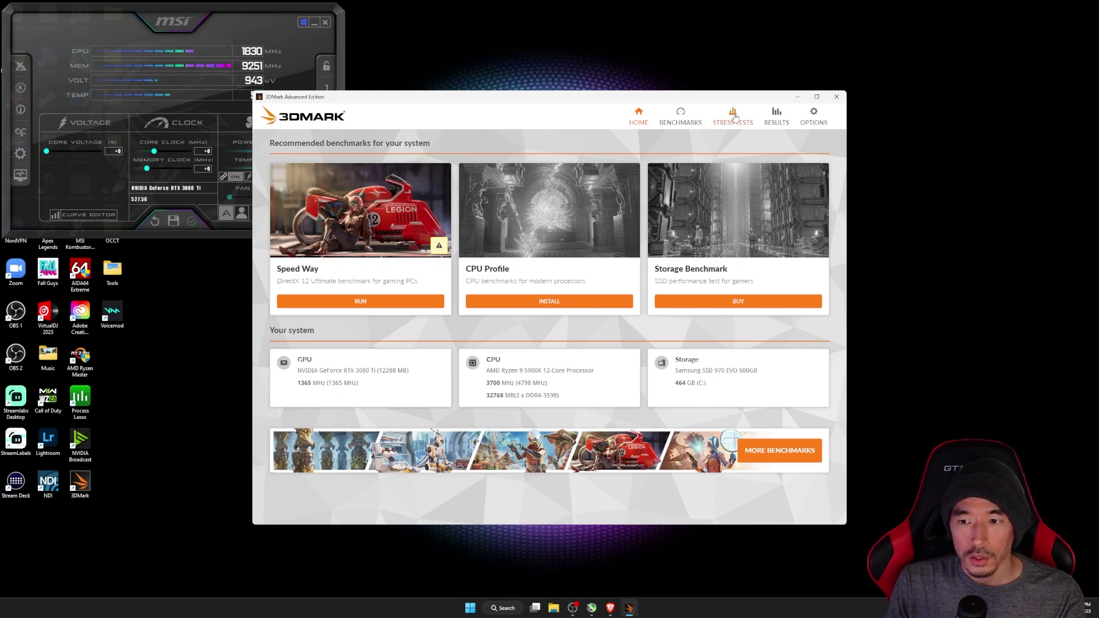
Step: Start the Speed Way stress test from 3DMark's Stress Tests page
{"action": "left_click", "coordinate": [735, 117]}
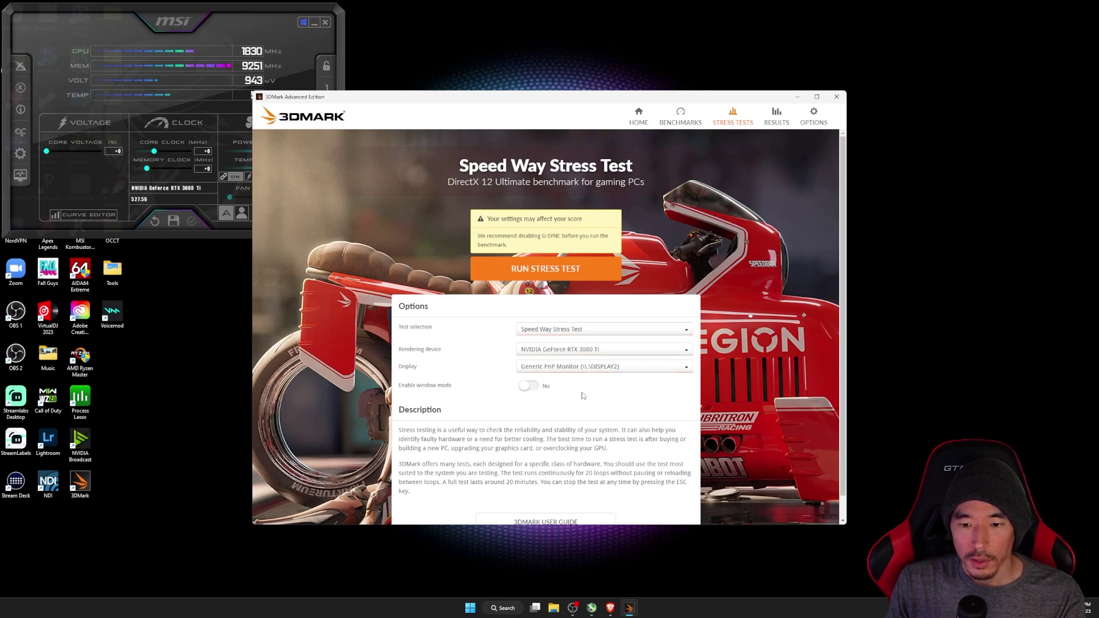
{"action": "left_click", "coordinate": [569, 276]}
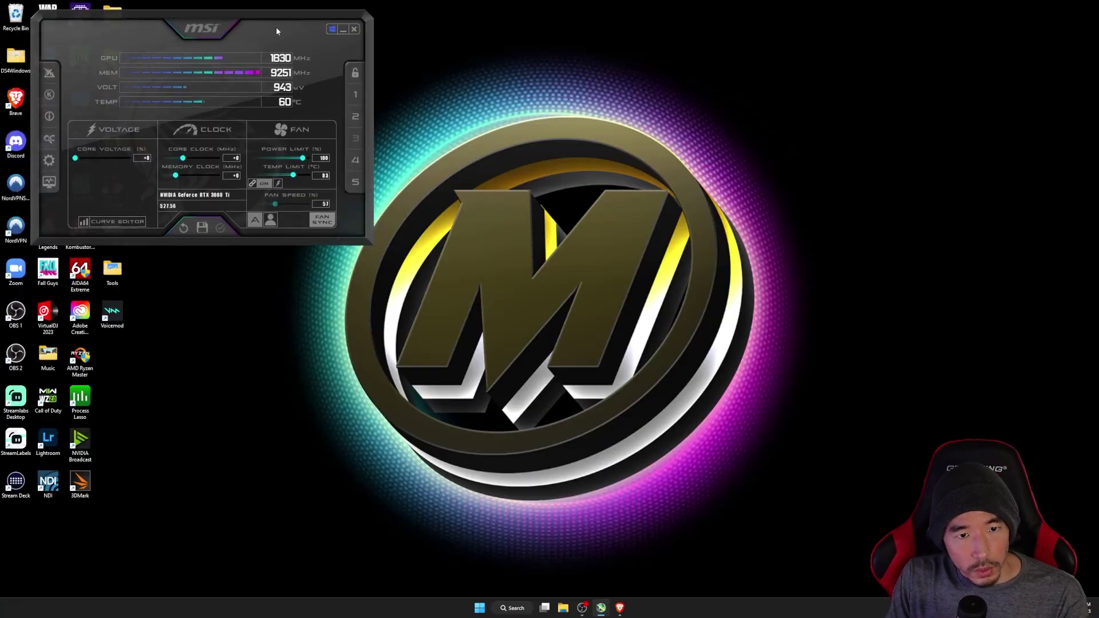
Step: Centre the Afterburner window, then enter and apply a -250 MHz core clock offset
{"action": "left_click_drag", "start_coordinate": [276, 27], "coordinate": [613, 165]}
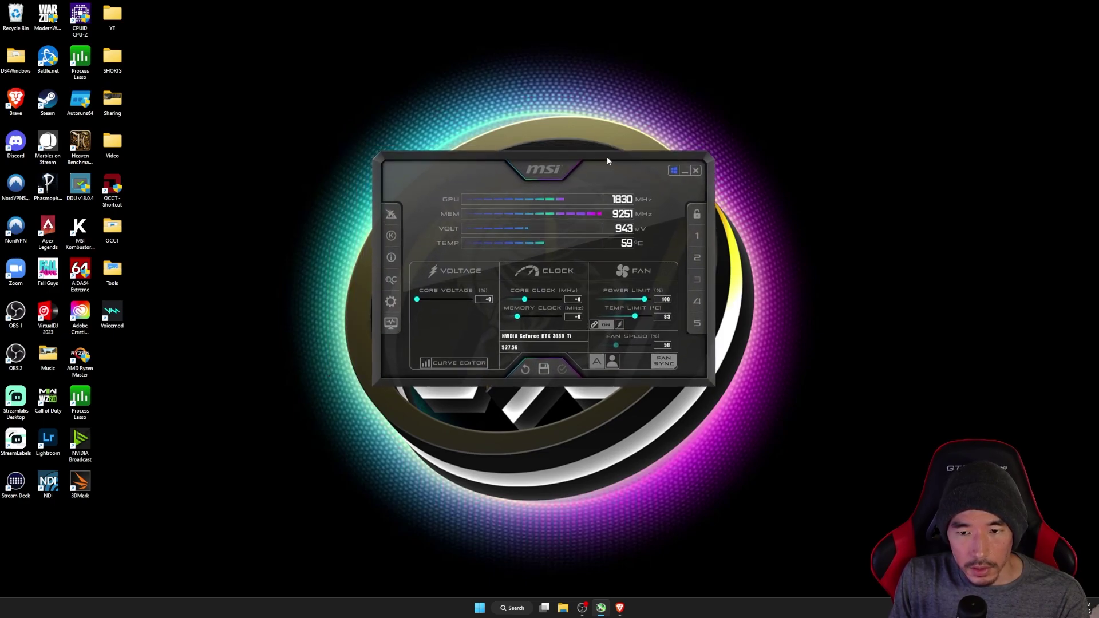
{"action": "left_click_drag", "start_coordinate": [607, 161], "coordinate": [608, 163]}
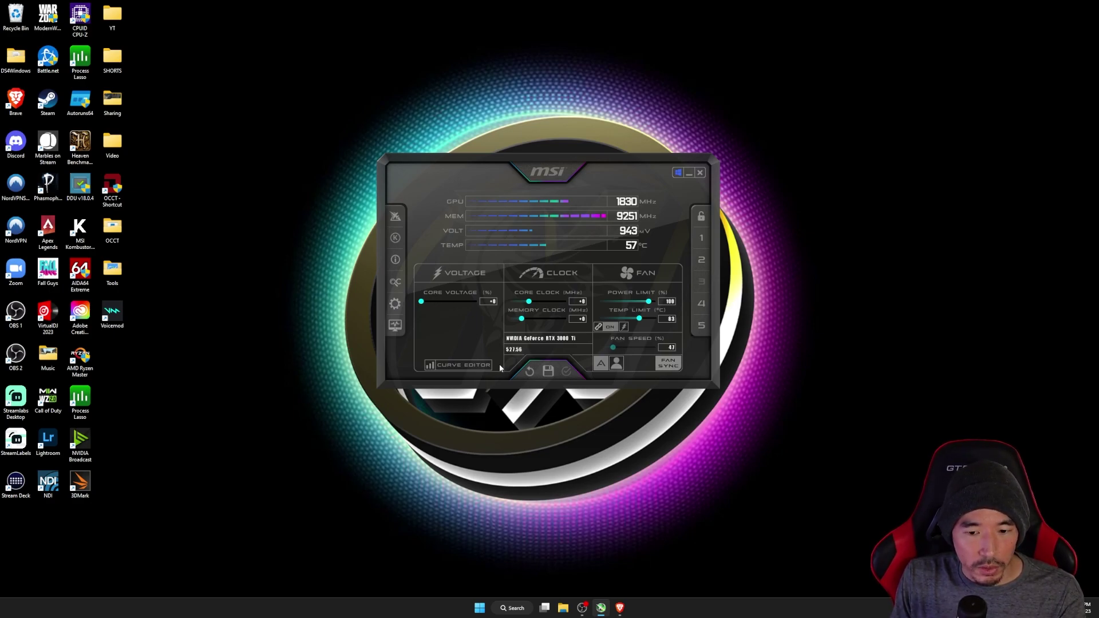
{"action": "left_click_drag", "start_coordinate": [499, 364], "coordinate": [496, 361]}
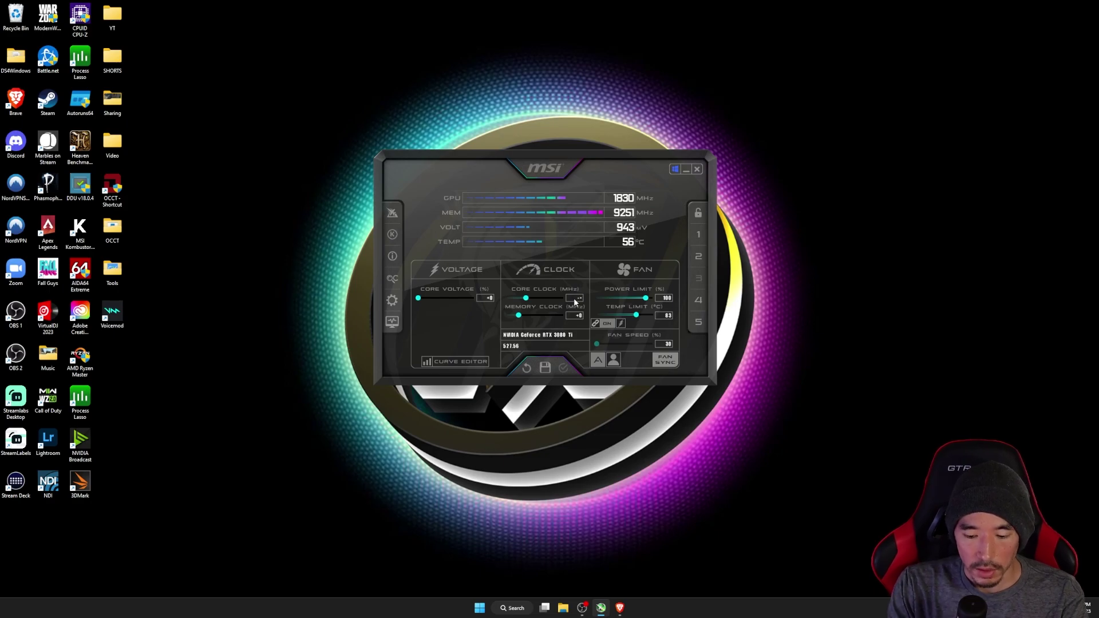
{"action": "type", "text": "-250"}
{"action": "key", "text": "Return"}
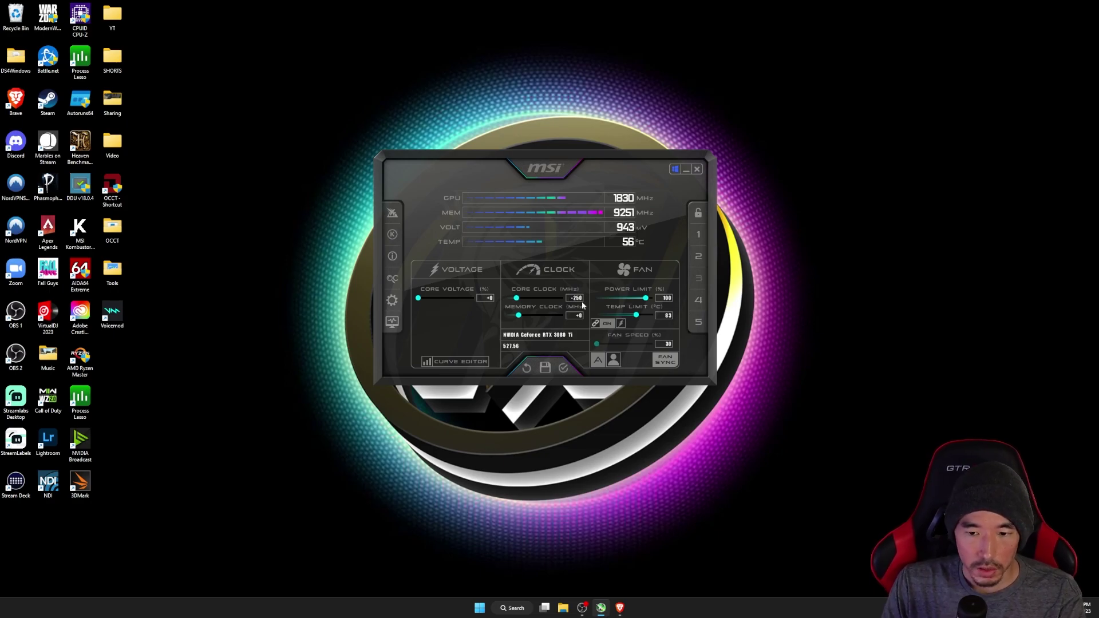
{"action": "left_click", "coordinate": [564, 370]}
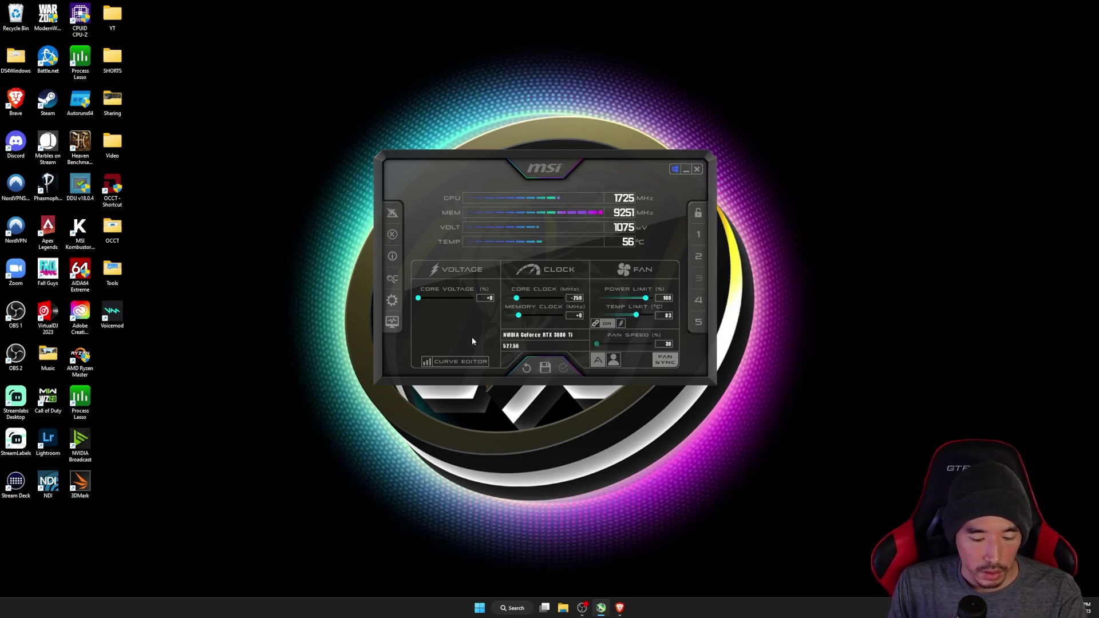
Step: Raise the 1000 mV curve point to about 1840 MHz and apply the flattened curve
{"action": "key", "text": "ctrl+f"}
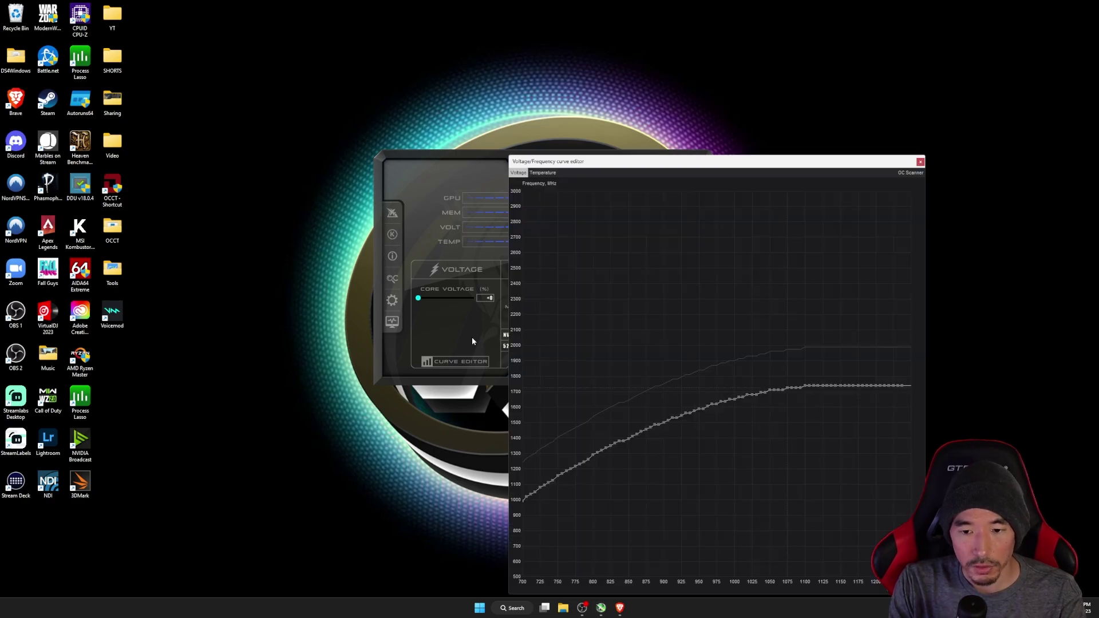
{"action": "left_click_drag", "start_coordinate": [614, 73], "coordinate": [615, 75]}
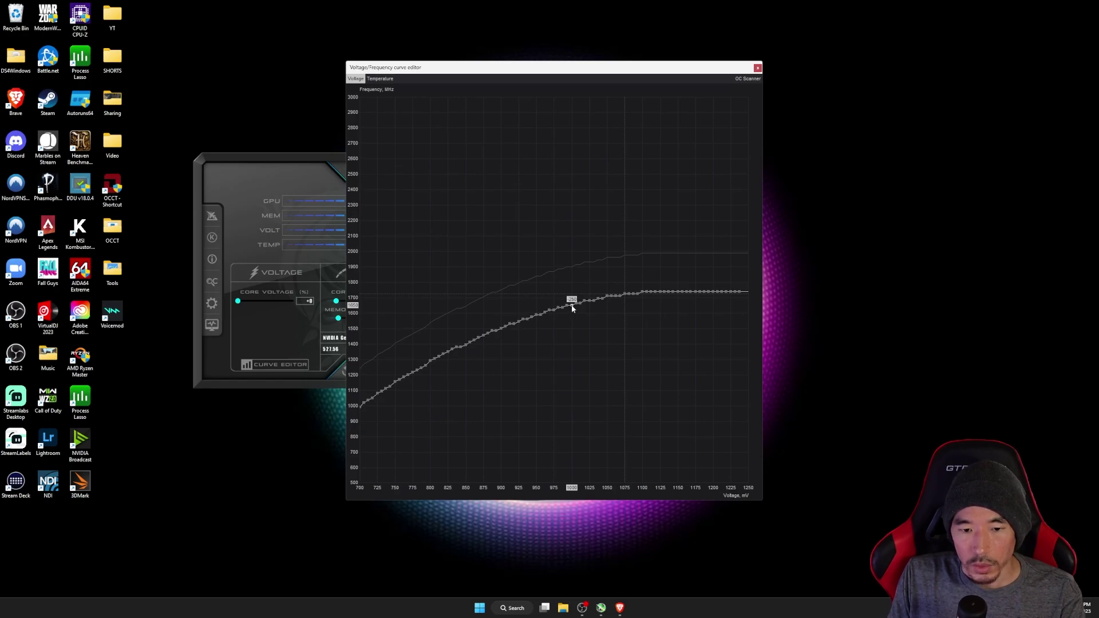
{"action": "left_click_drag", "start_coordinate": [572, 308], "coordinate": [571, 279]}
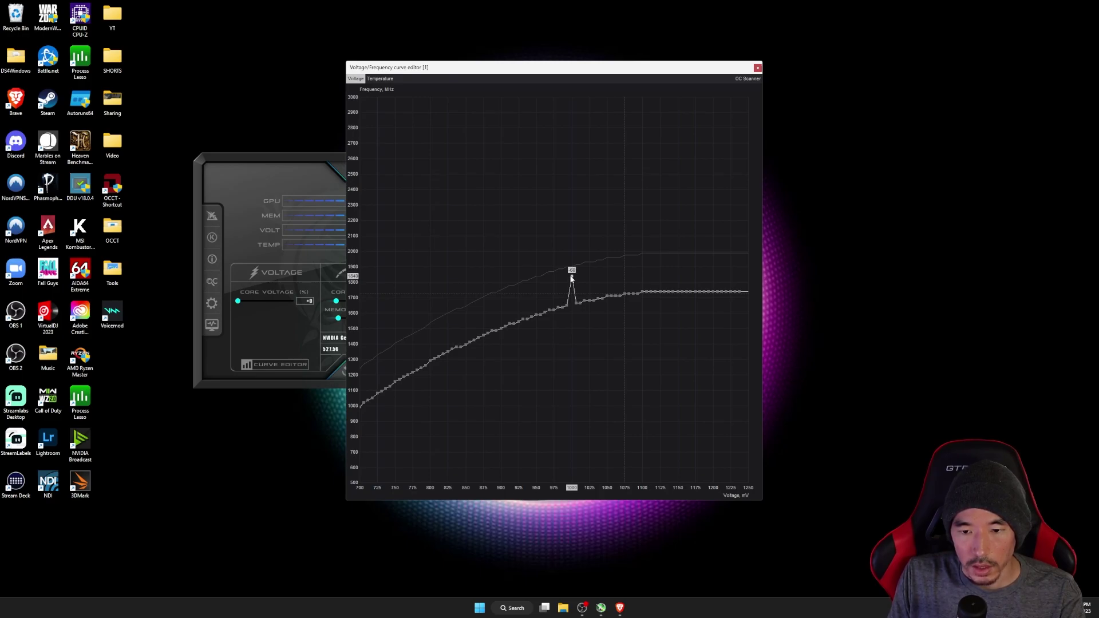
{"action": "left_click_drag", "start_coordinate": [330, 161], "coordinate": [164, 161]}
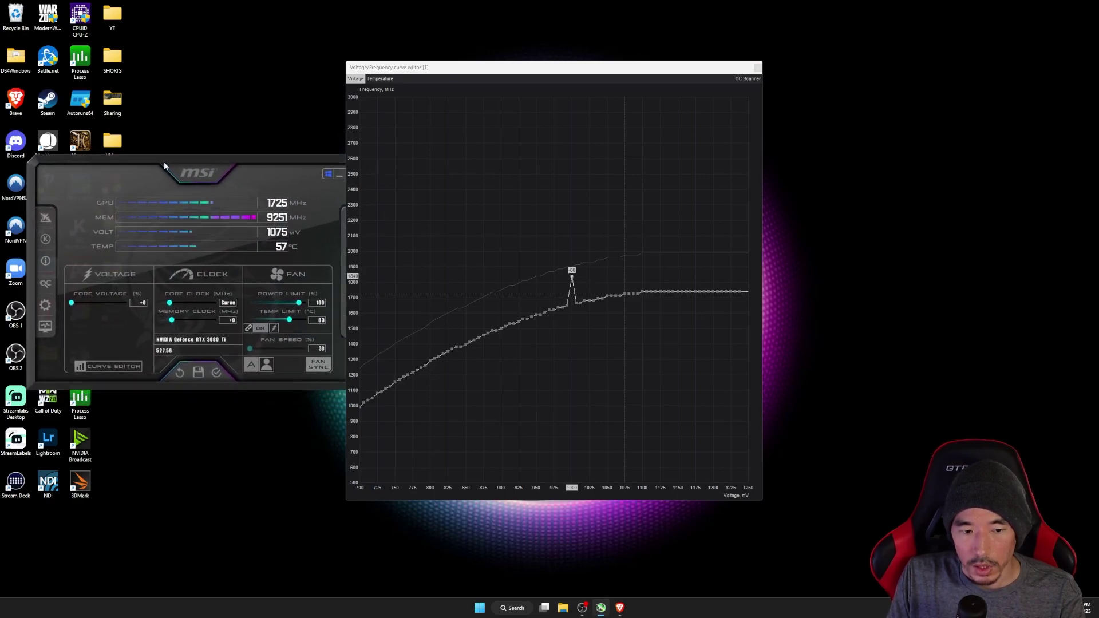
{"action": "left_click", "coordinate": [218, 373]}
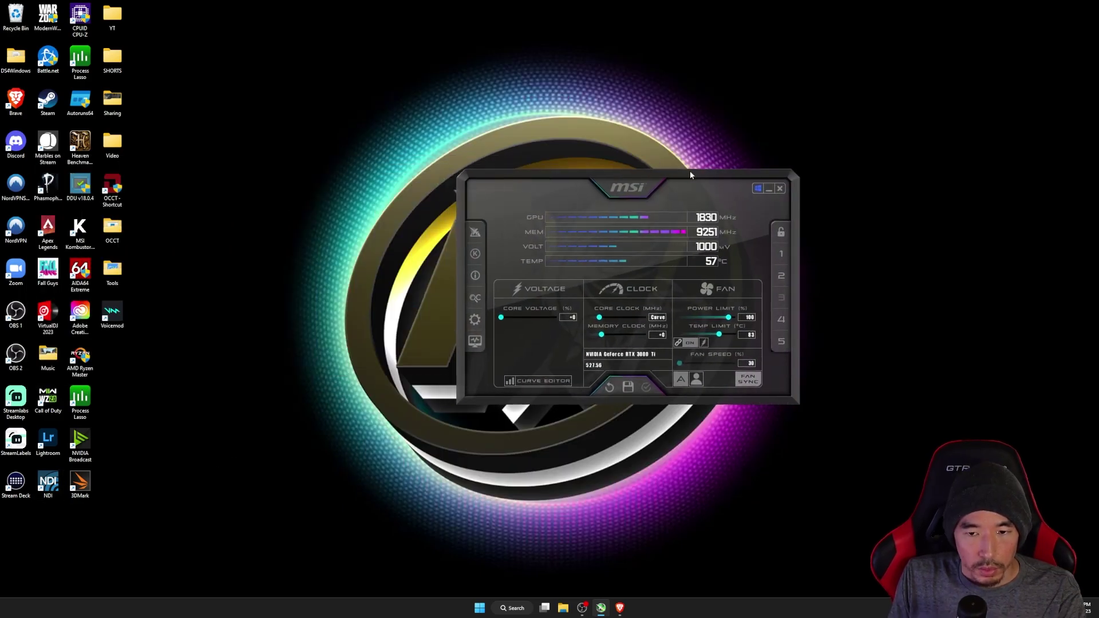
{"action": "left_click_drag", "start_coordinate": [690, 171], "coordinate": [529, 161]}
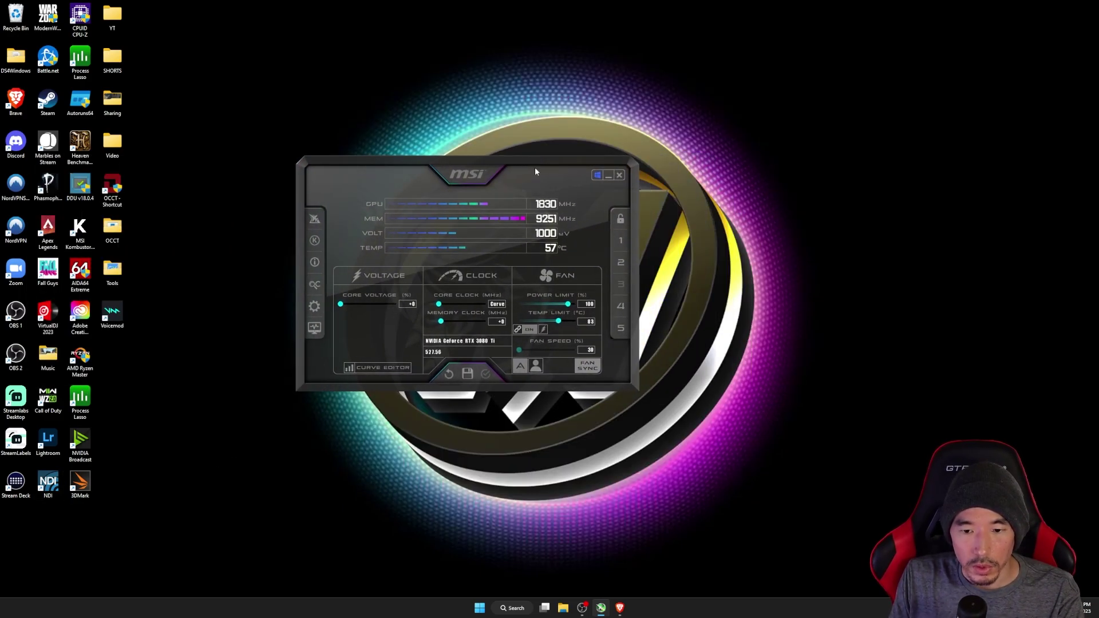
Step: Load profile 5, reset to defaults, apply a -250 MHz core clock, and open the curve editor
{"action": "left_click", "coordinate": [621, 332]}
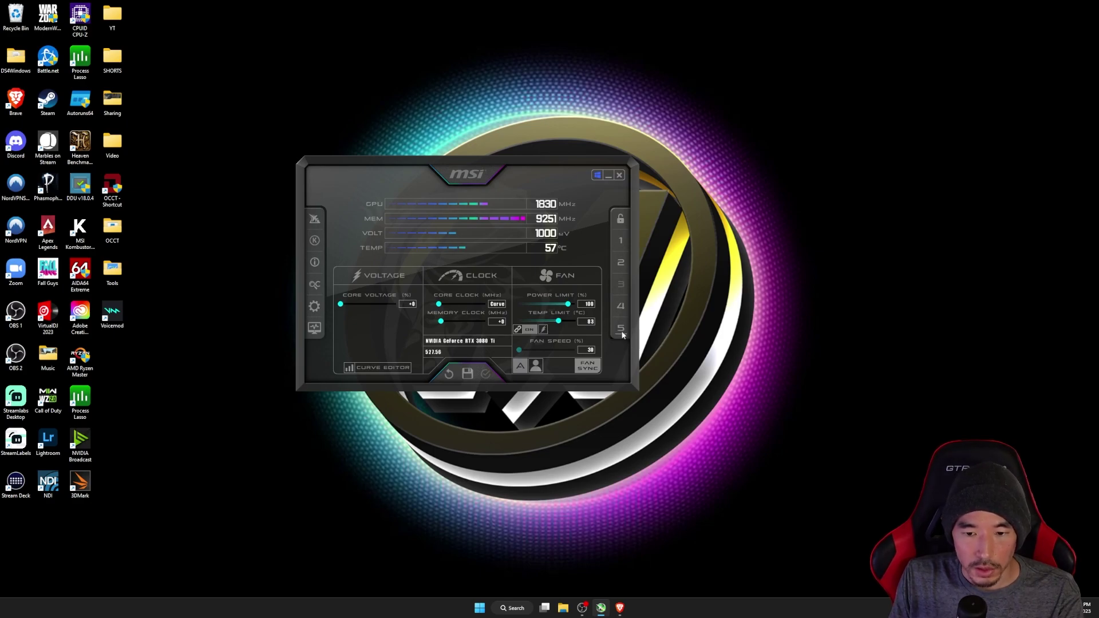
{"action": "left_click", "coordinate": [449, 375]}
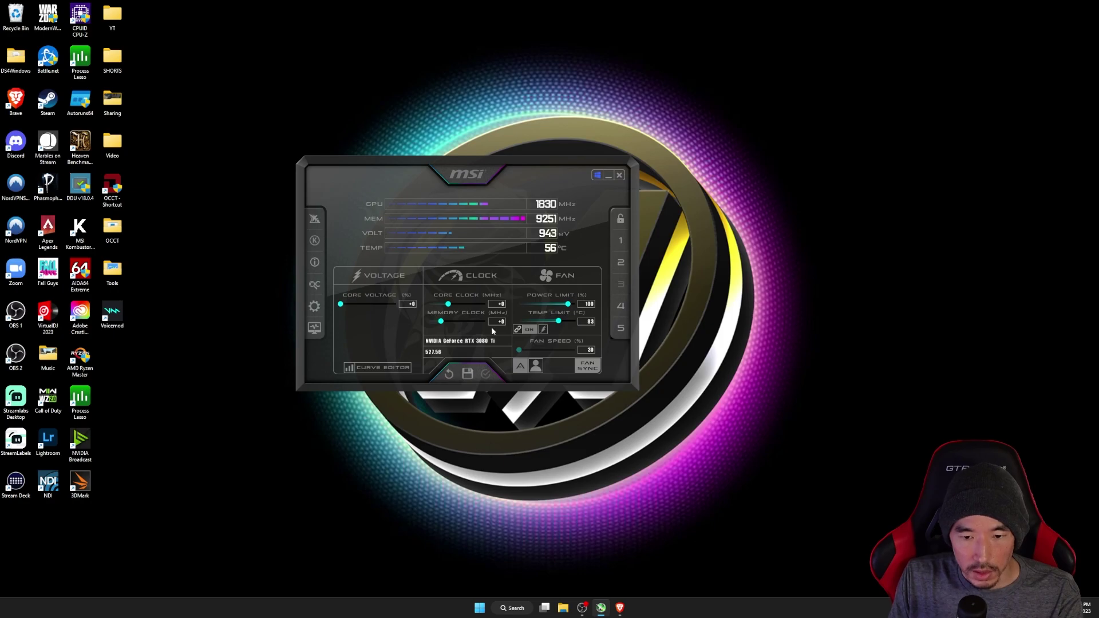
{"action": "left_click", "coordinate": [499, 304]}
{"action": "type", "text": "-25"}
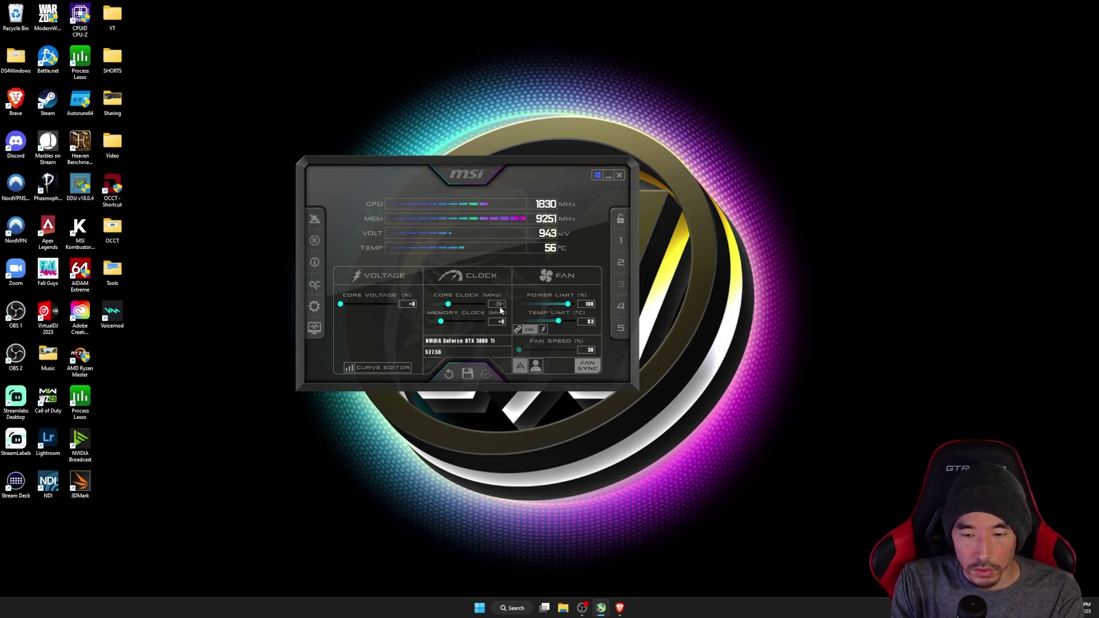
{"action": "type", "text": "0"}
{"action": "key", "text": "Return"}
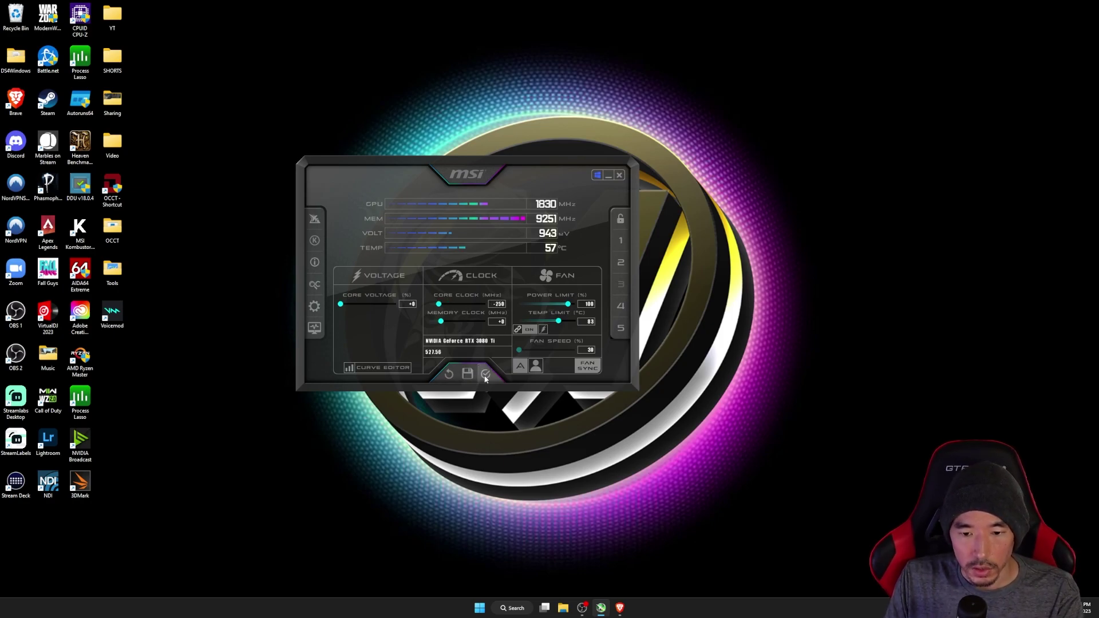
{"action": "left_click", "coordinate": [486, 377]}
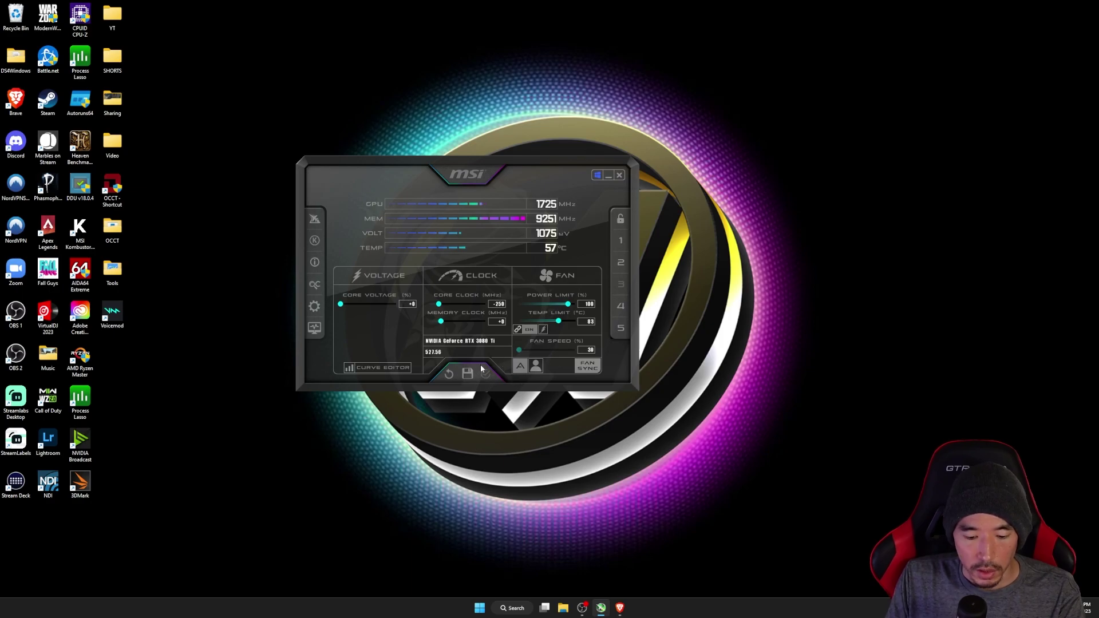
{"action": "key", "text": "ctrl+f"}
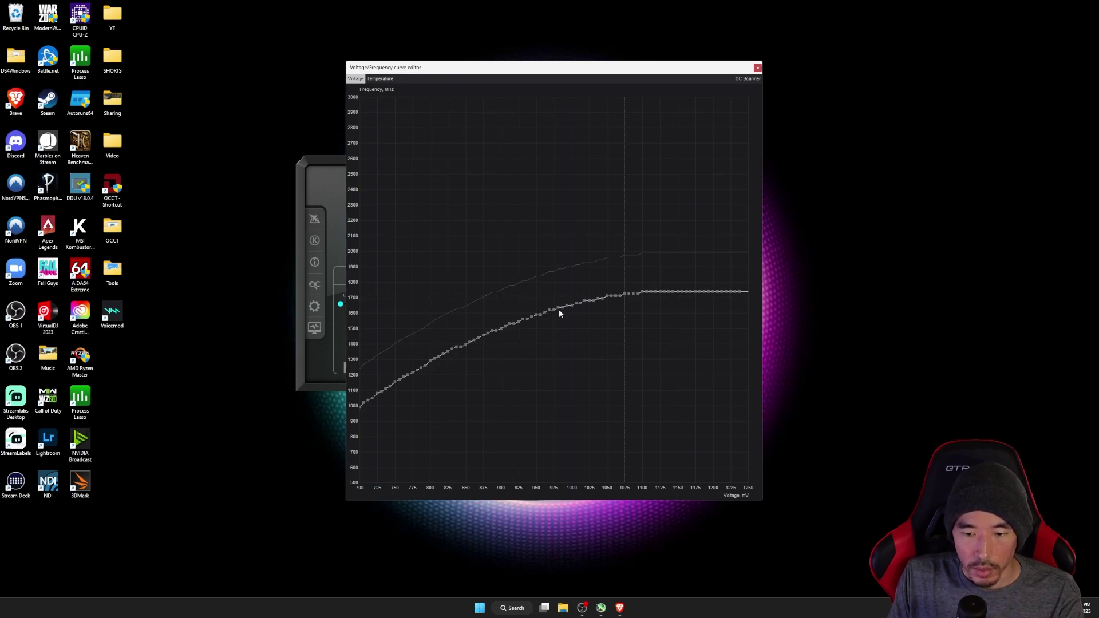
Step: Raise the 975 mV point to about 1840 MHz and apply, giving 1830 MHz at 975 mV
{"action": "mouse_move", "coordinate": [555, 311]}
{"action": "left_click_drag", "start_coordinate": [555, 311], "coordinate": [554, 277]}
{"action": "left_click_drag", "start_coordinate": [531, 67], "coordinate": [674, 65]}
{"action": "left_click_drag", "start_coordinate": [450, 161], "coordinate": [336, 157]}
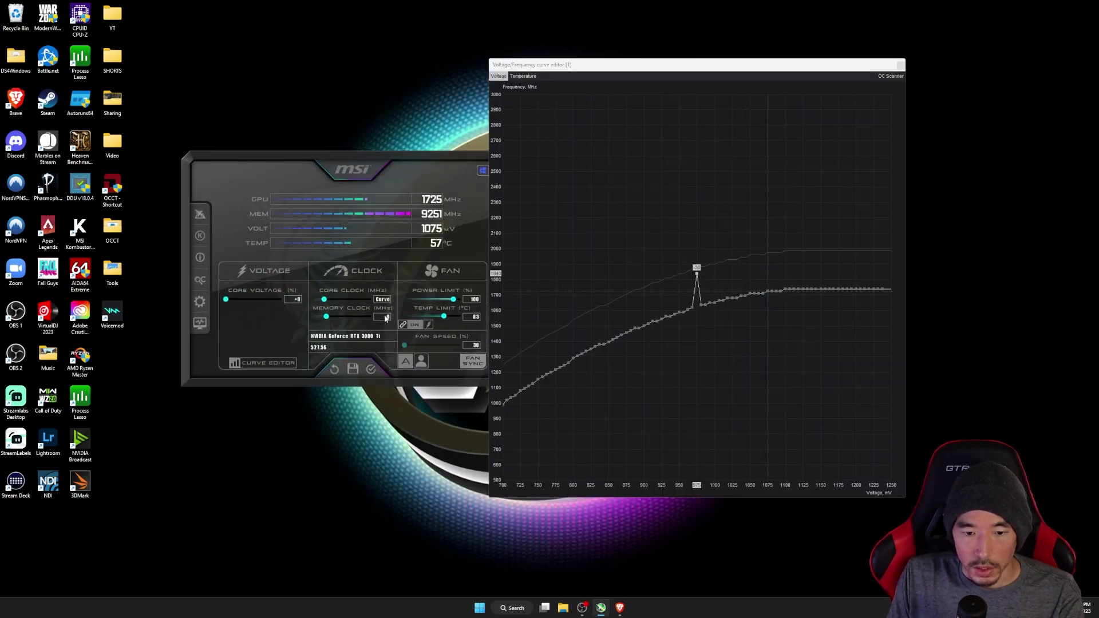
{"action": "left_click", "coordinate": [372, 369]}
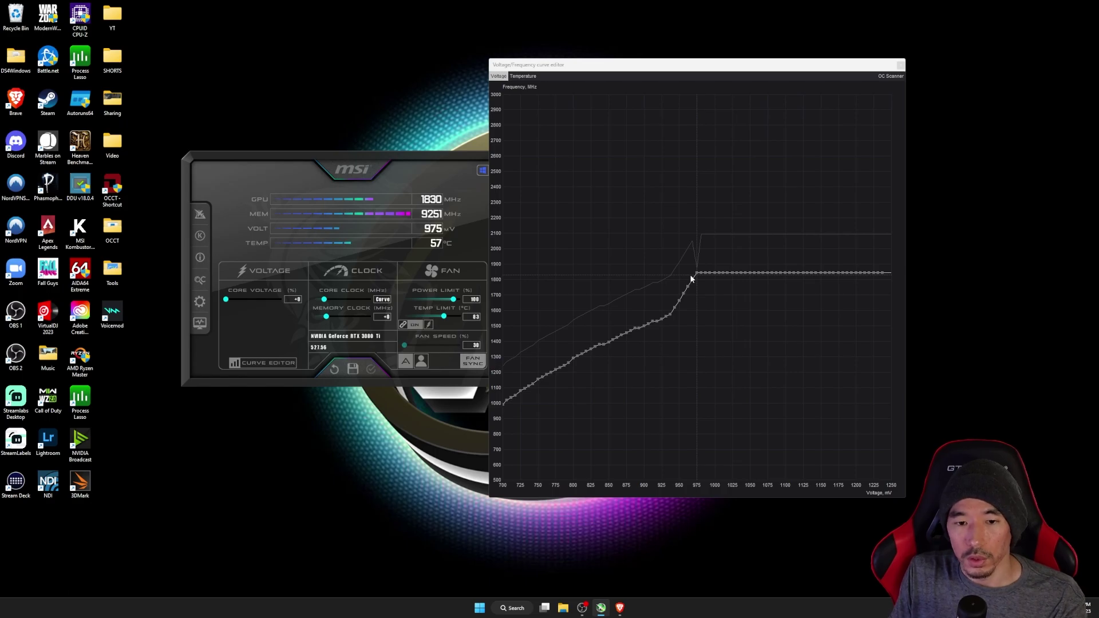
{"action": "left_click_drag", "start_coordinate": [426, 156], "coordinate": [390, 150]}
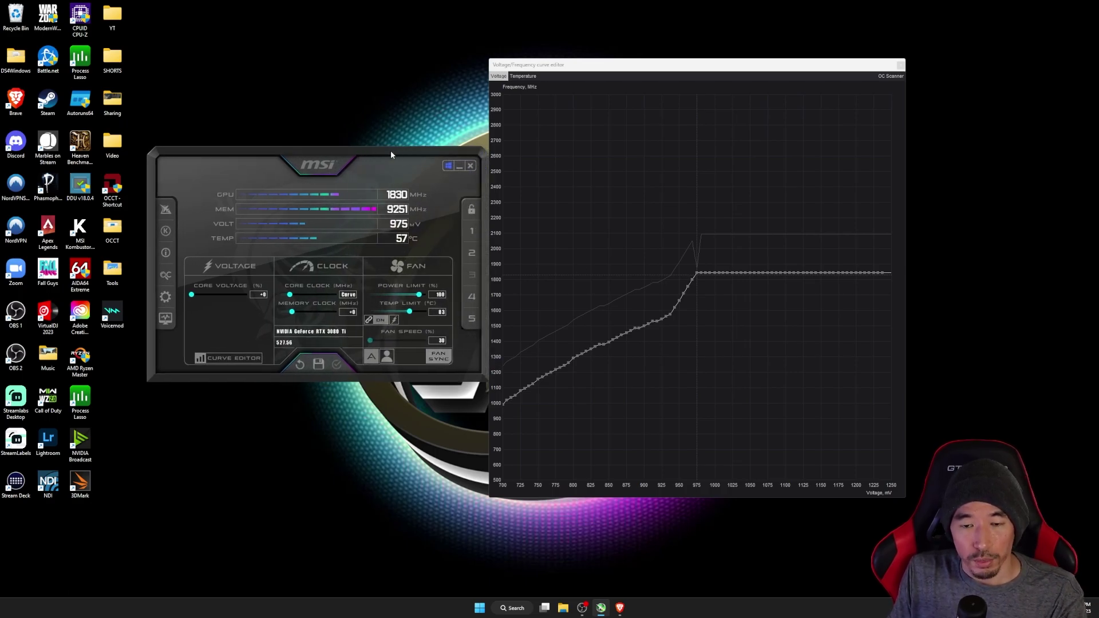
Step: Close the curve editor, reset settings, and reapply a -250 MHz core clock offset
{"action": "left_click", "coordinate": [900, 65]}
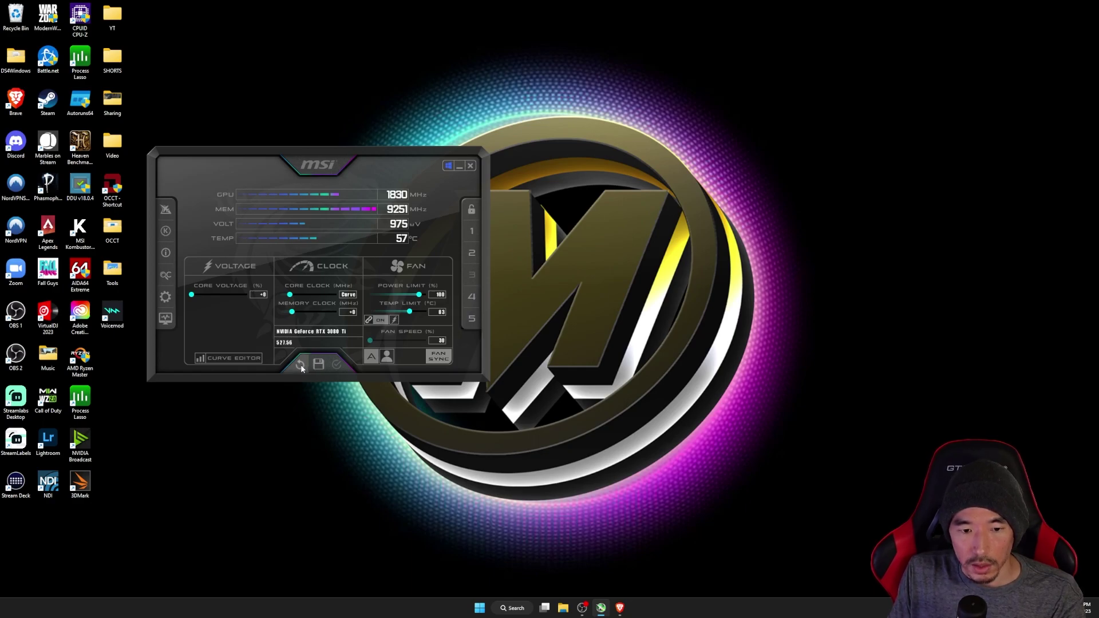
{"action": "left_click", "coordinate": [472, 319]}
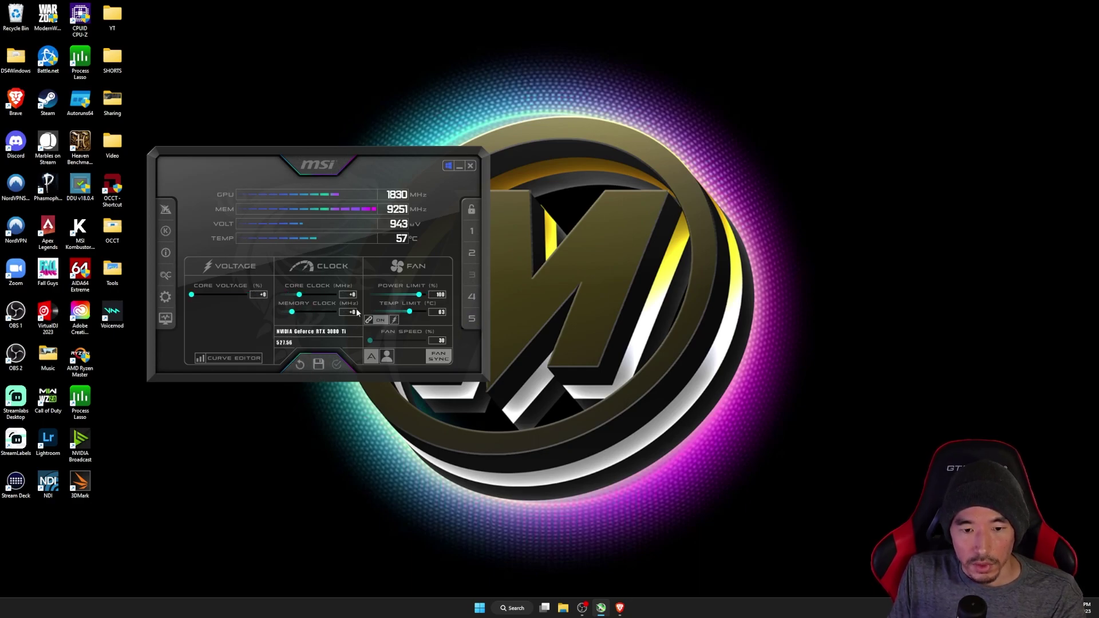
{"action": "type", "text": "-250"}
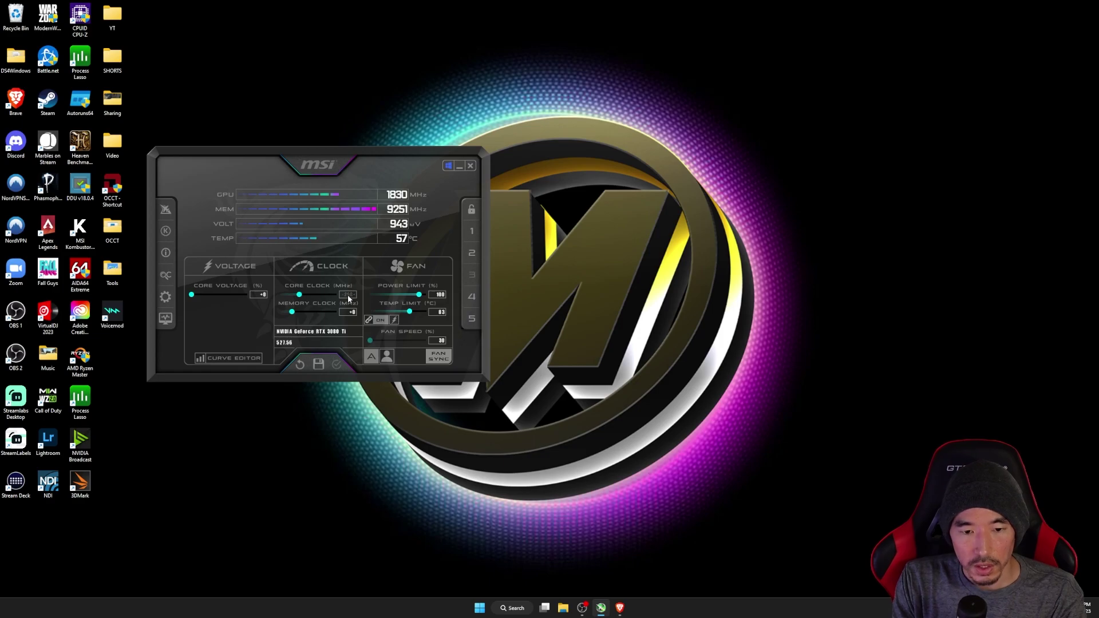
{"action": "key", "text": "Return"}
{"action": "left_click", "coordinate": [337, 364]}
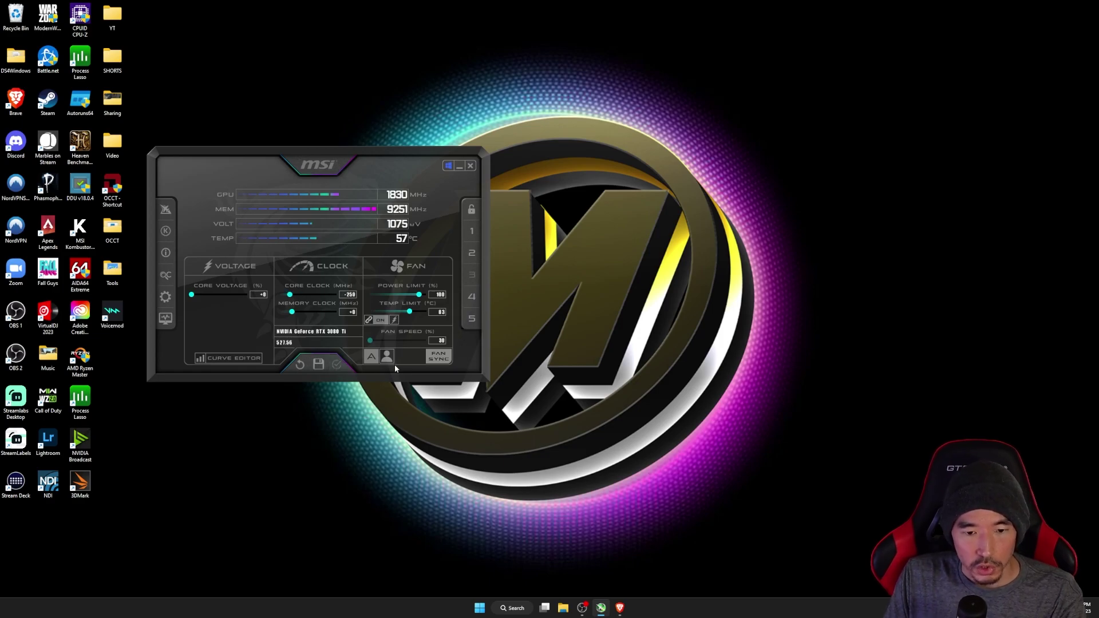
Step: Raise the 950 mV curve point to about 1840 MHz, apply it, and close the editor
{"action": "key", "text": "ctrl+f"}
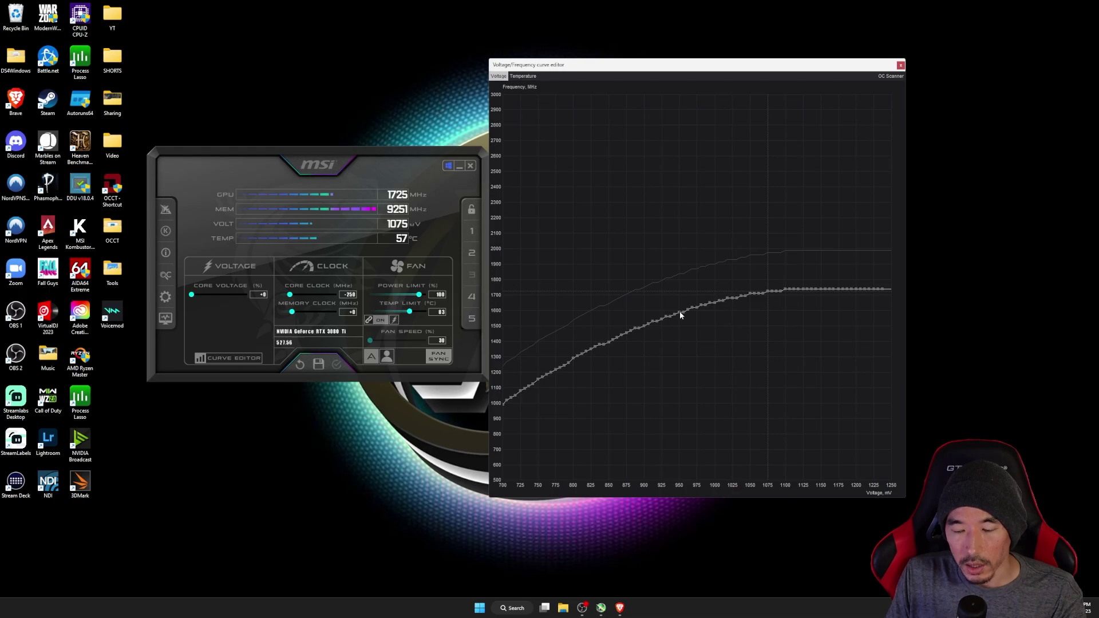
{"action": "left_click_drag", "start_coordinate": [681, 315], "coordinate": [682, 274]}
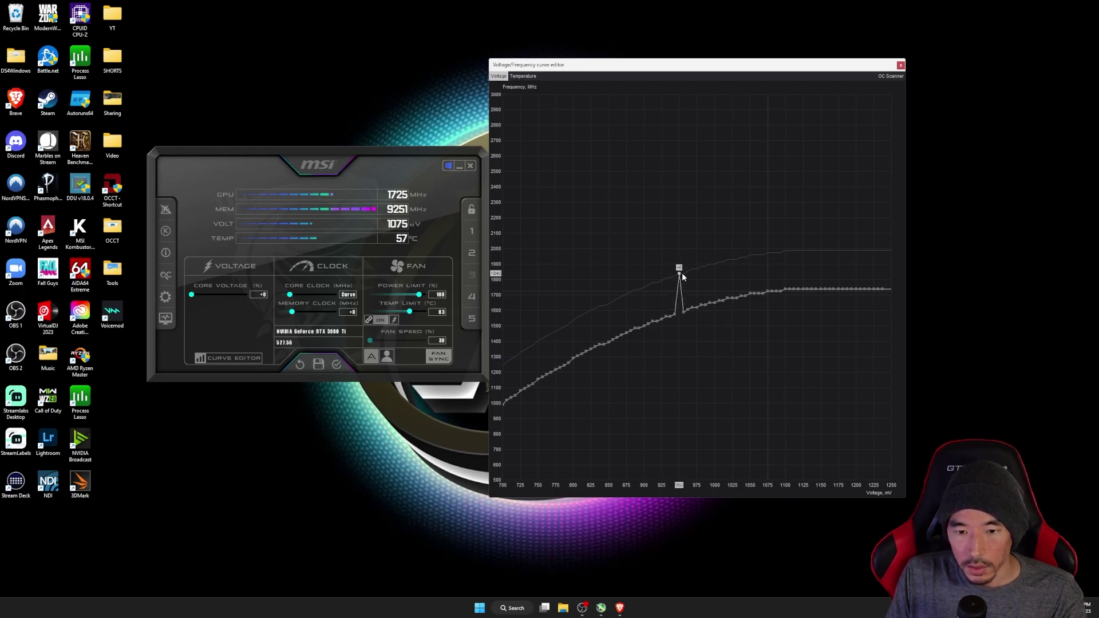
{"action": "left_click", "coordinate": [337, 365]}
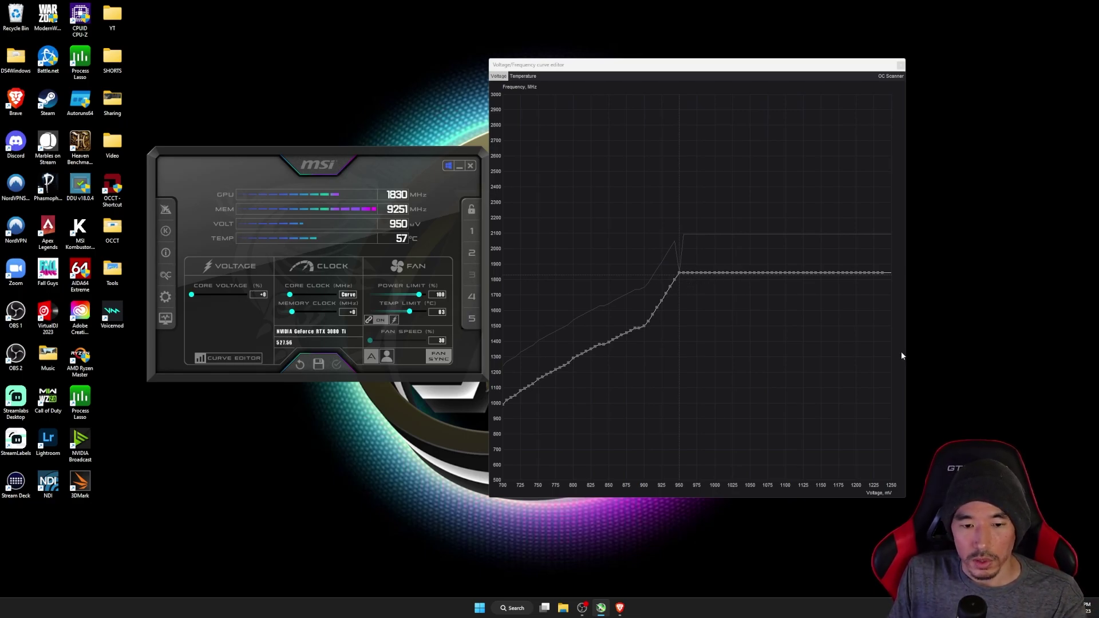
{"action": "left_click_drag", "start_coordinate": [357, 153], "coordinate": [637, 164]}
{"action": "left_click", "coordinate": [900, 64]}
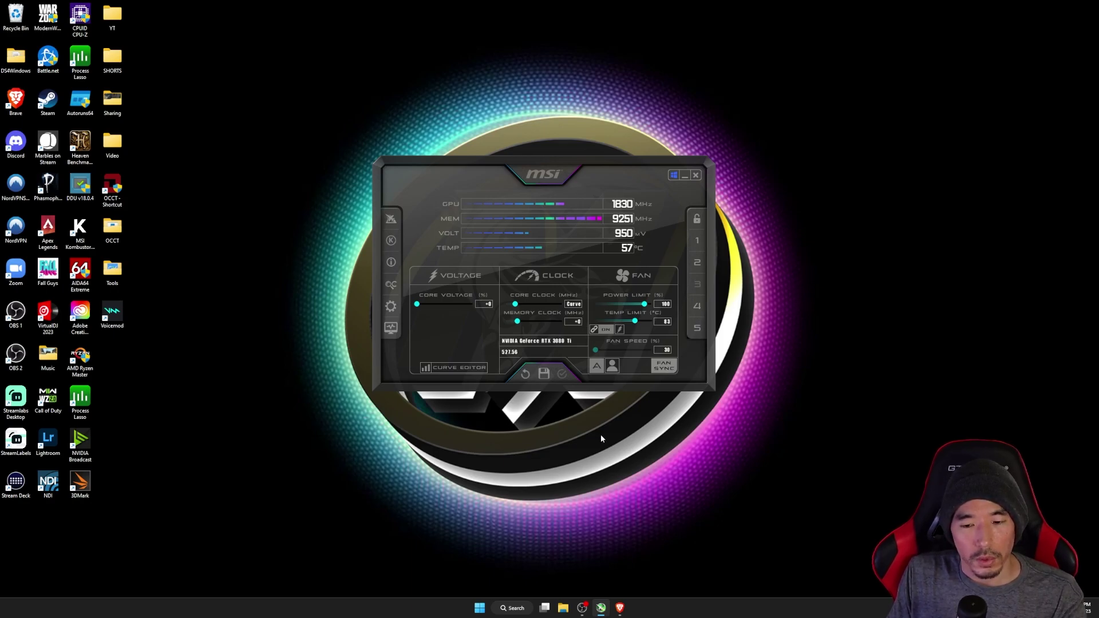
{"action": "mouse_move", "coordinate": [575, 166]}
{"action": "left_mouse_down"}
{"action": "mouse_move", "coordinate": [561, 162]}
{"action": "mouse_move", "coordinate": [575, 170]}
{"action": "mouse_move", "coordinate": [574, 187]}
{"action": "left_mouse_up"}
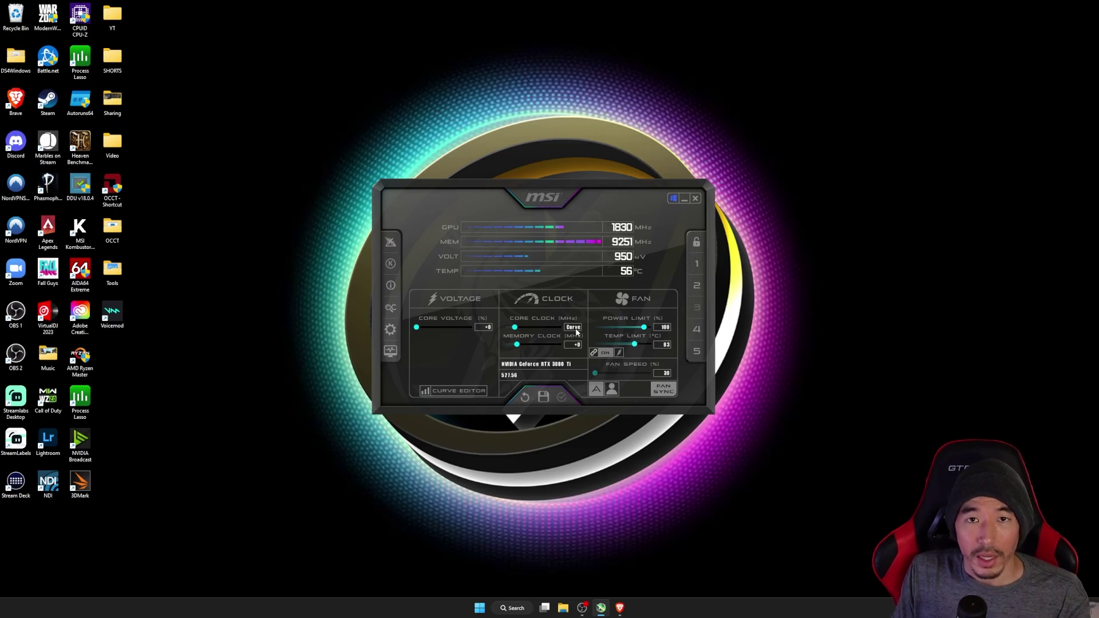
{"action": "mouse_move", "coordinate": [577, 332]}
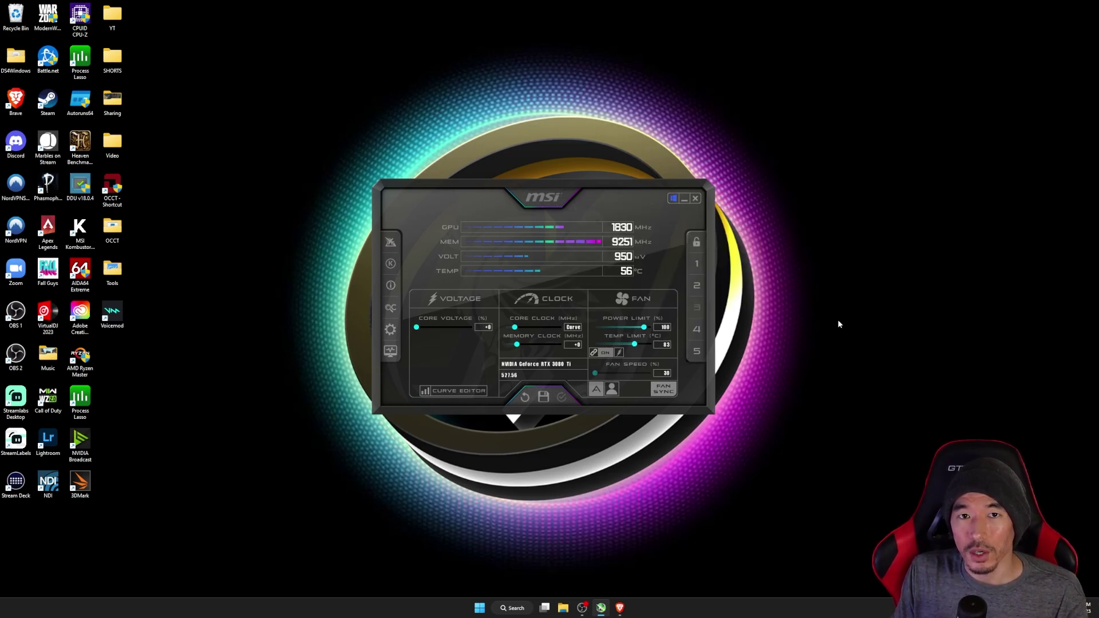